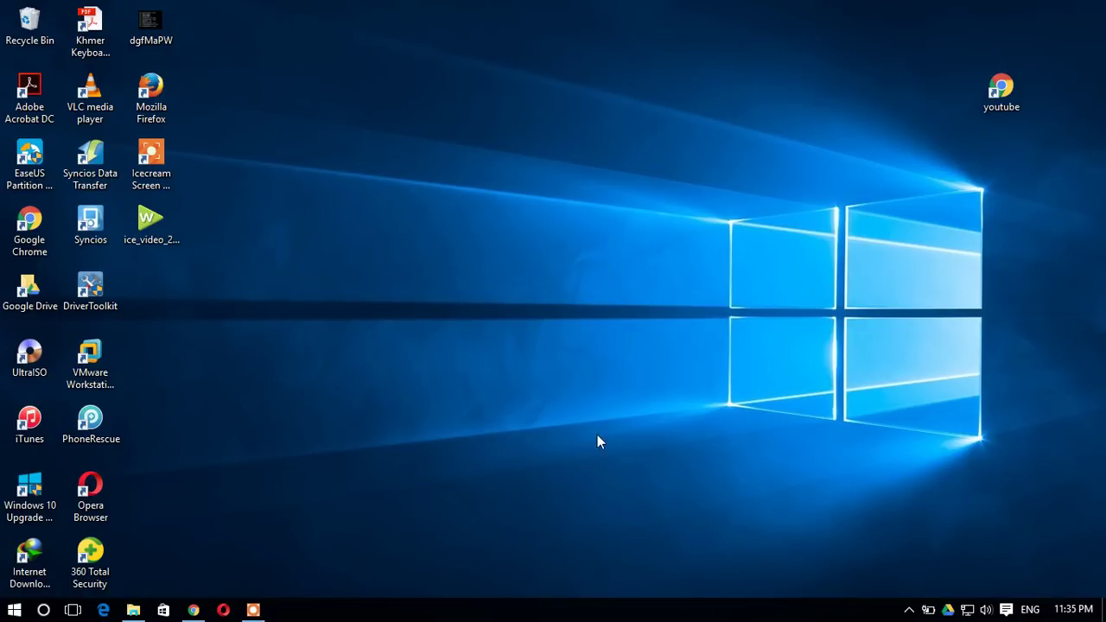
# Refresh the desktop three times from its right-click menu
pyautogui.rightClick(556, 277)
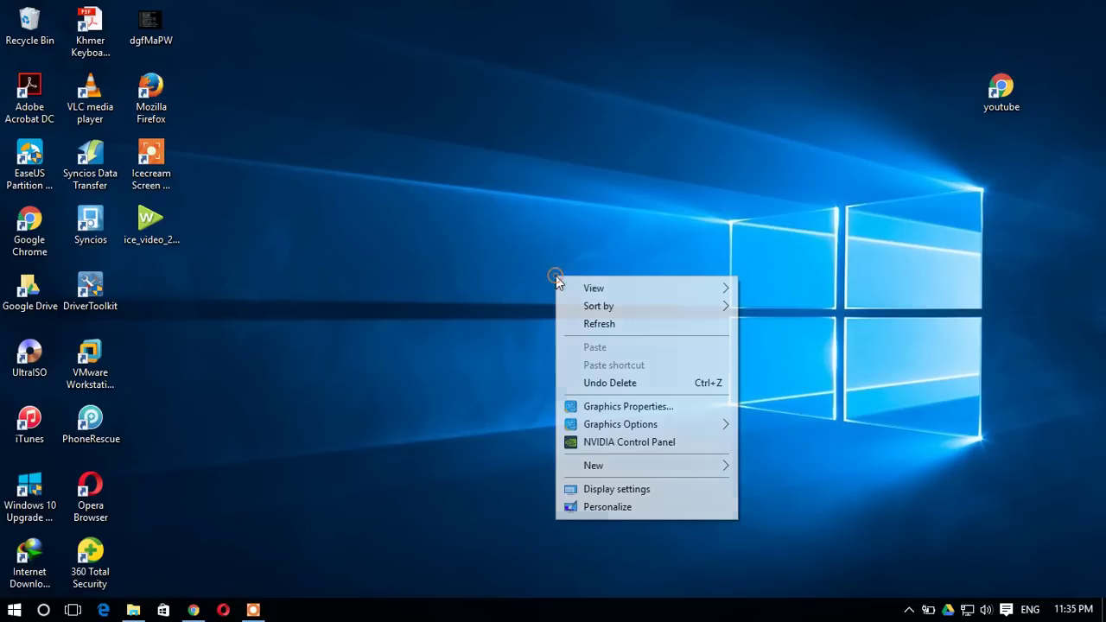
pyautogui.click(629, 322)
pyautogui.rightClick(515, 268)
pyautogui.click(572, 315)
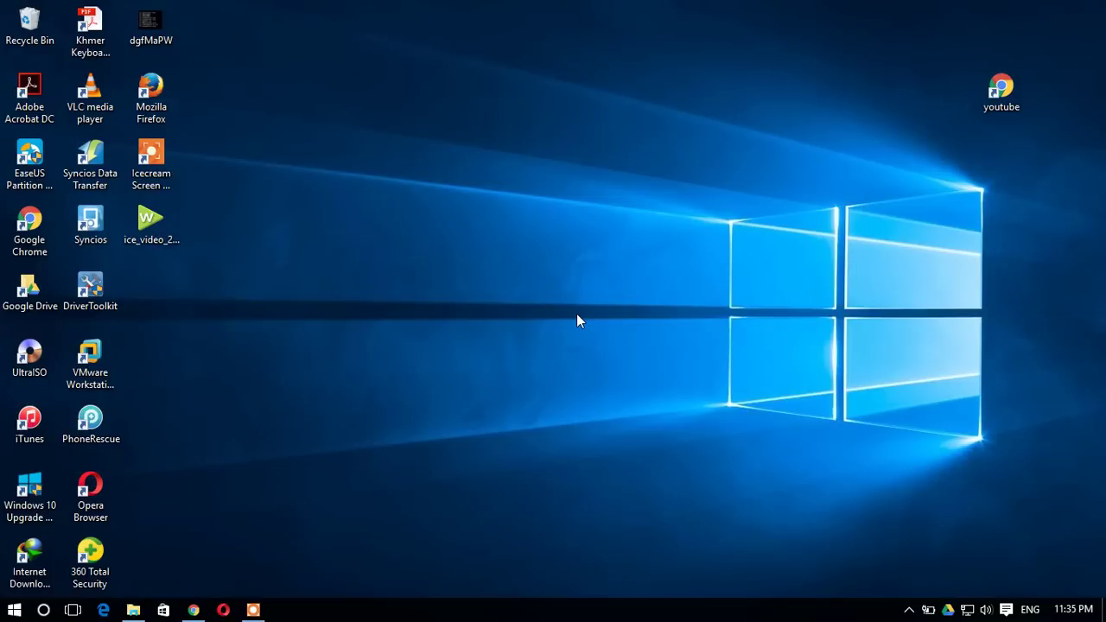
pyautogui.rightClick(458, 172)
pyautogui.click(499, 217)
# Launch Firefox, decline the default-browser prompt, and open the Add-ons Manager
pyautogui.click(150, 100)
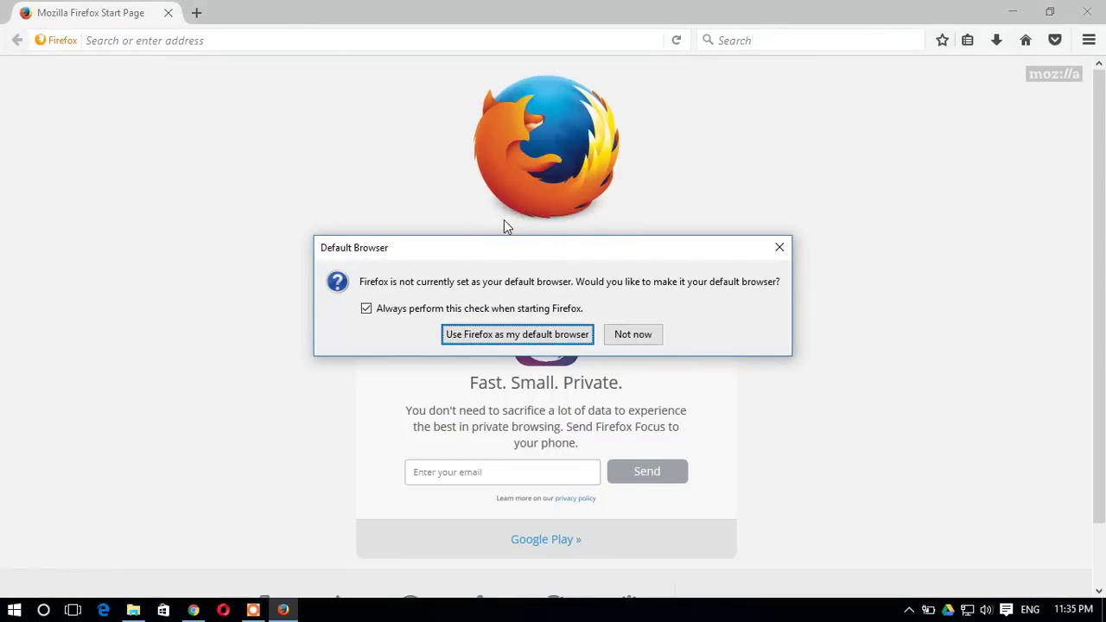
pyautogui.click(647, 339)
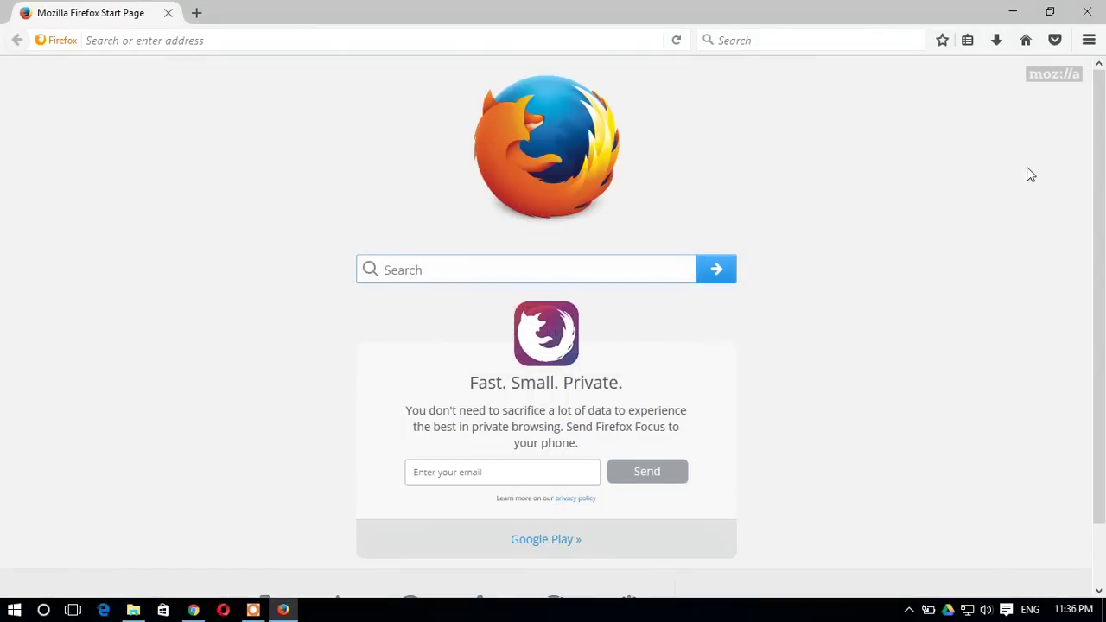
pyautogui.click(1090, 39)
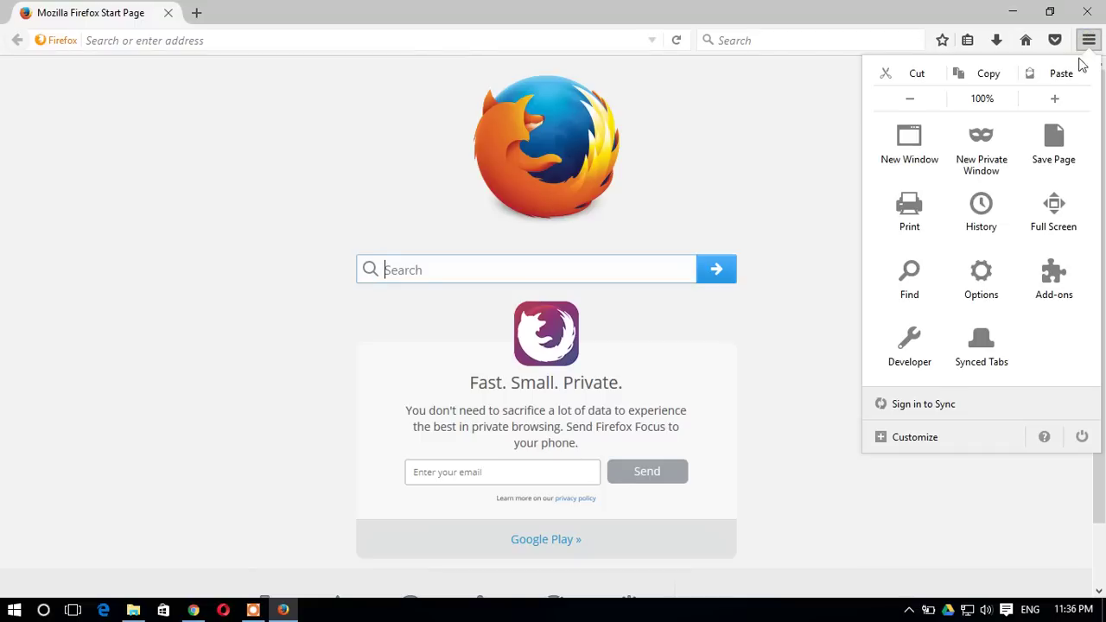
pyautogui.click(1046, 288)
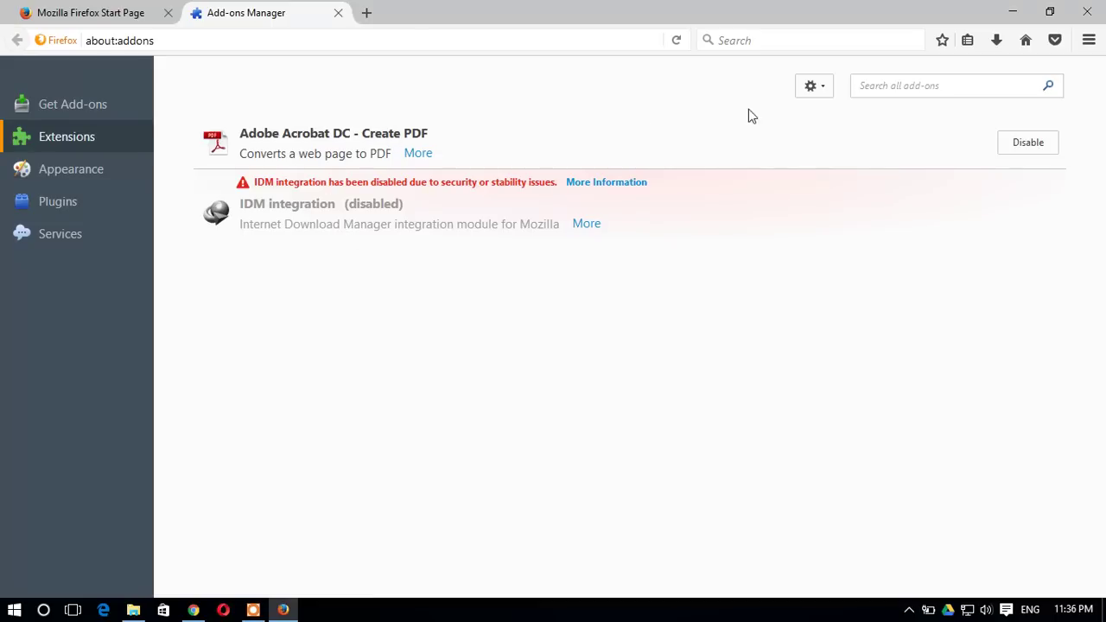
pyautogui.click(832, 95)
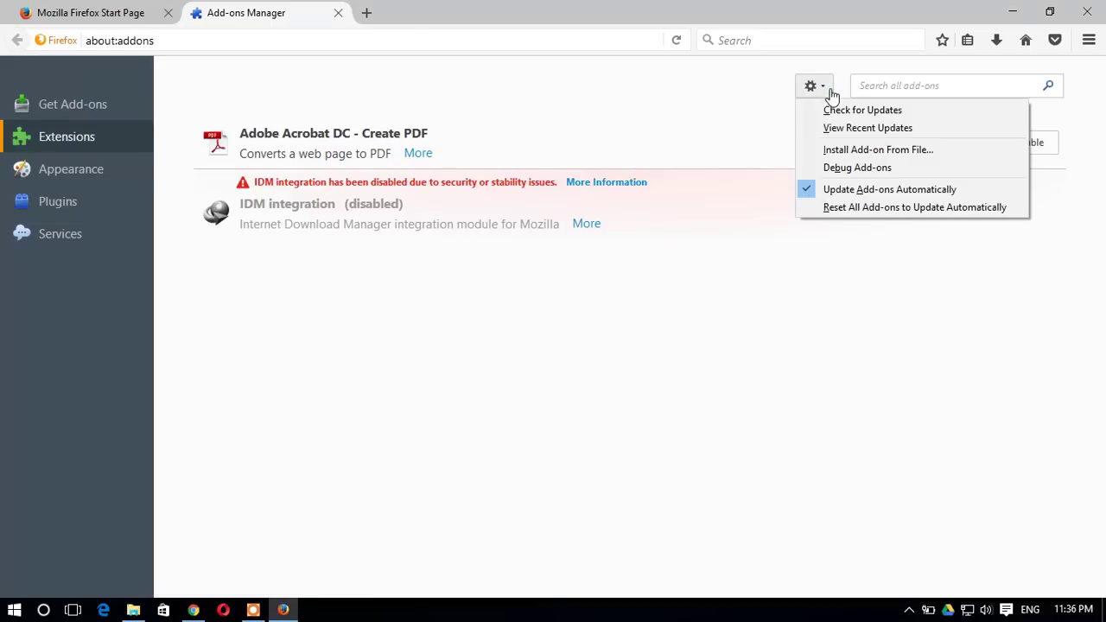
pyautogui.click(899, 150)
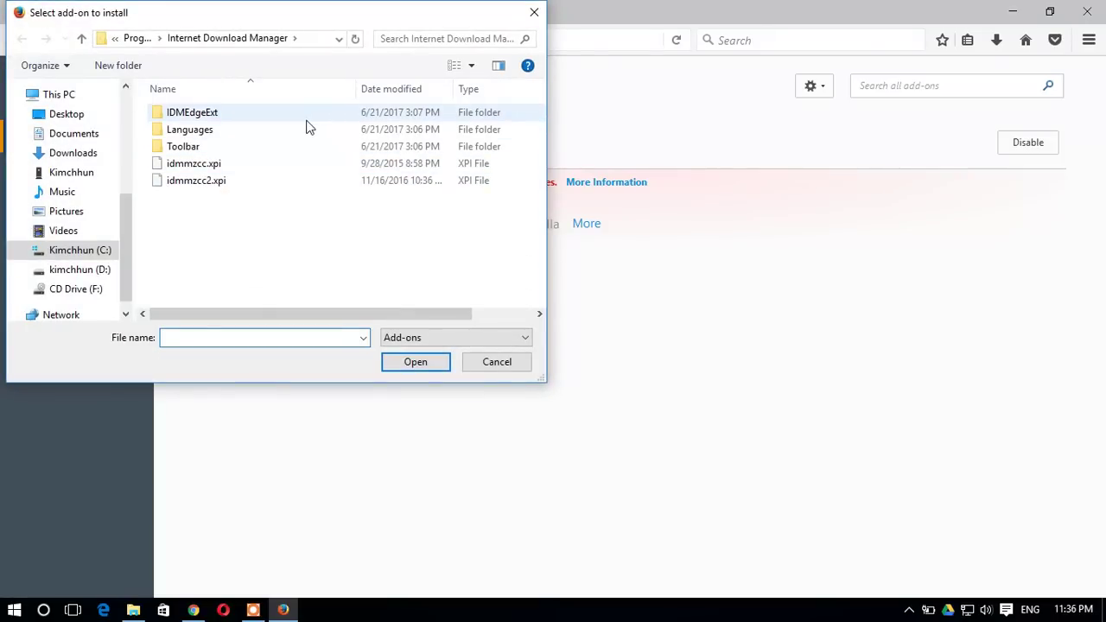
pyautogui.click(229, 182)
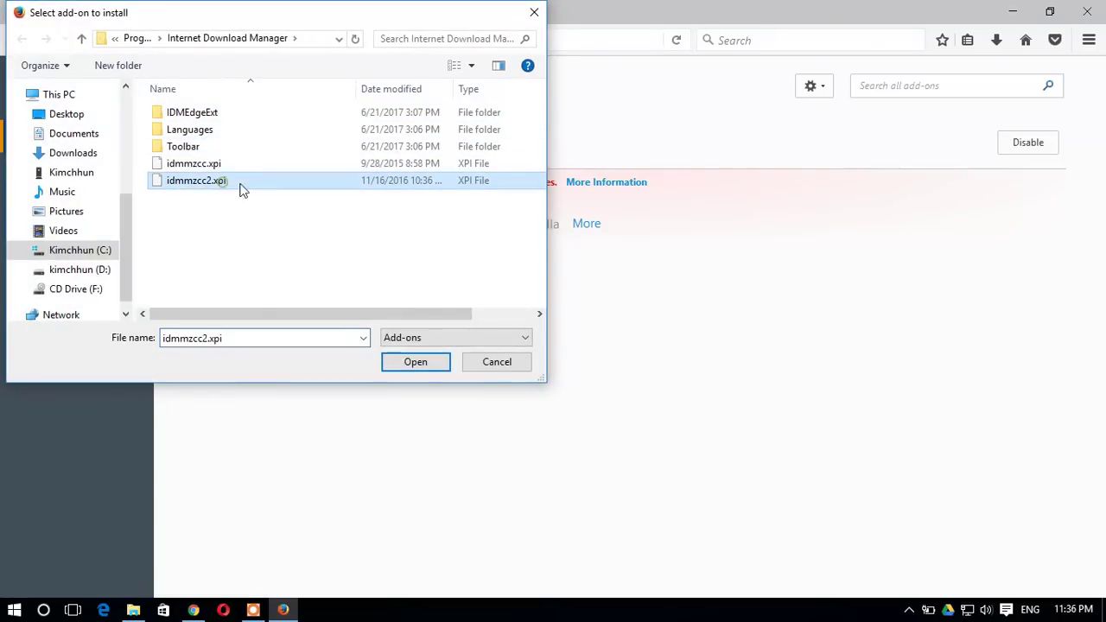
pyautogui.click(415, 363)
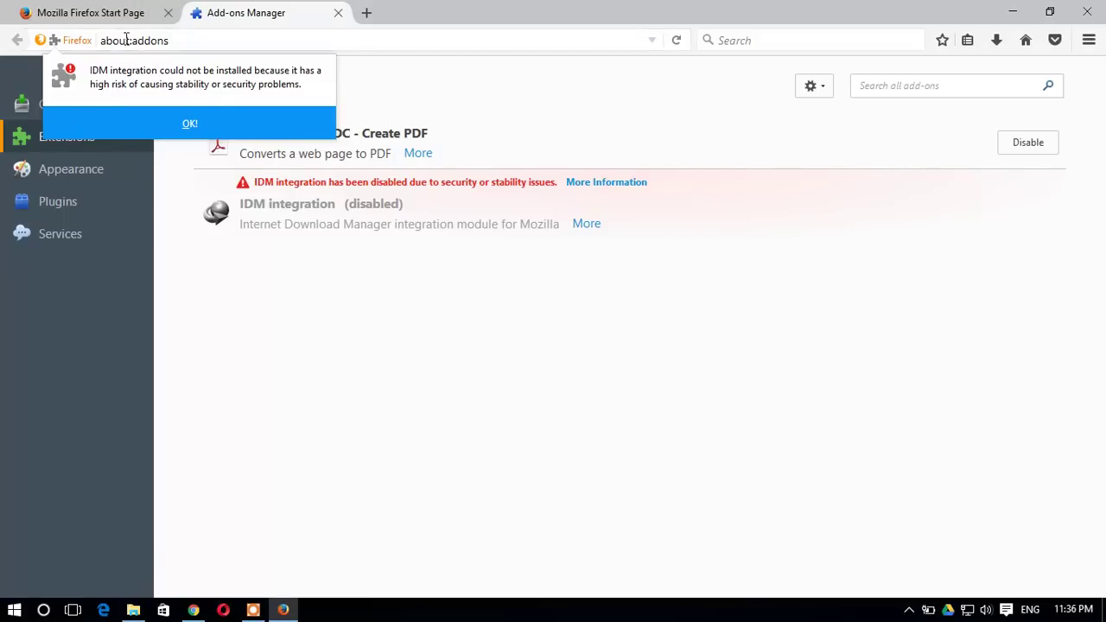
pyautogui.click(230, 120)
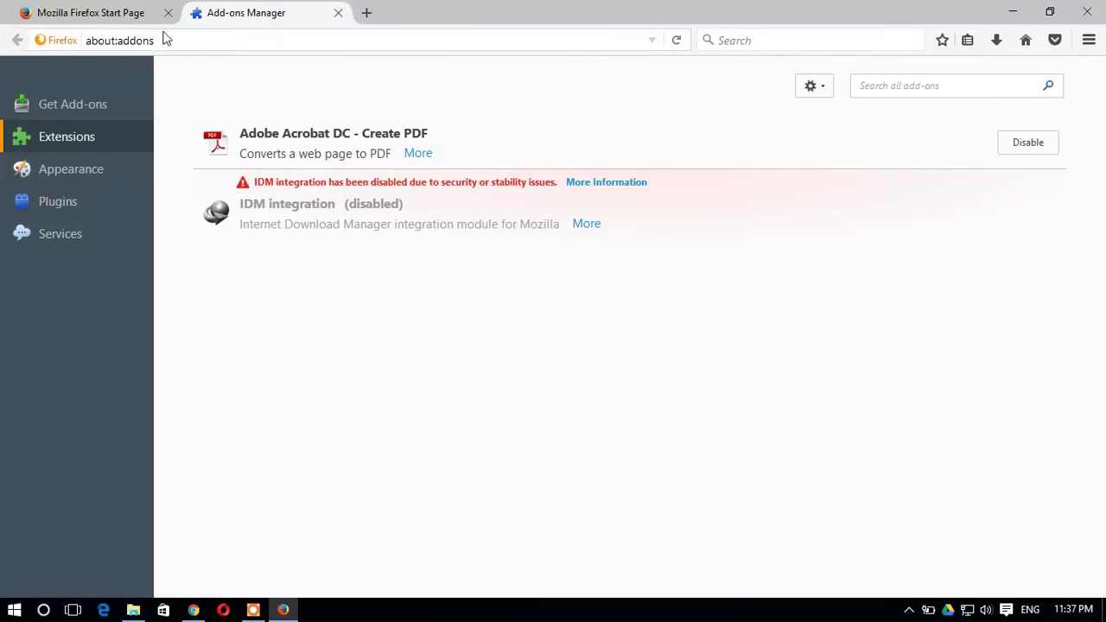
# Search 'goog' from the Firefox Start Page and open the Google homepage
pyautogui.click(101, 17)
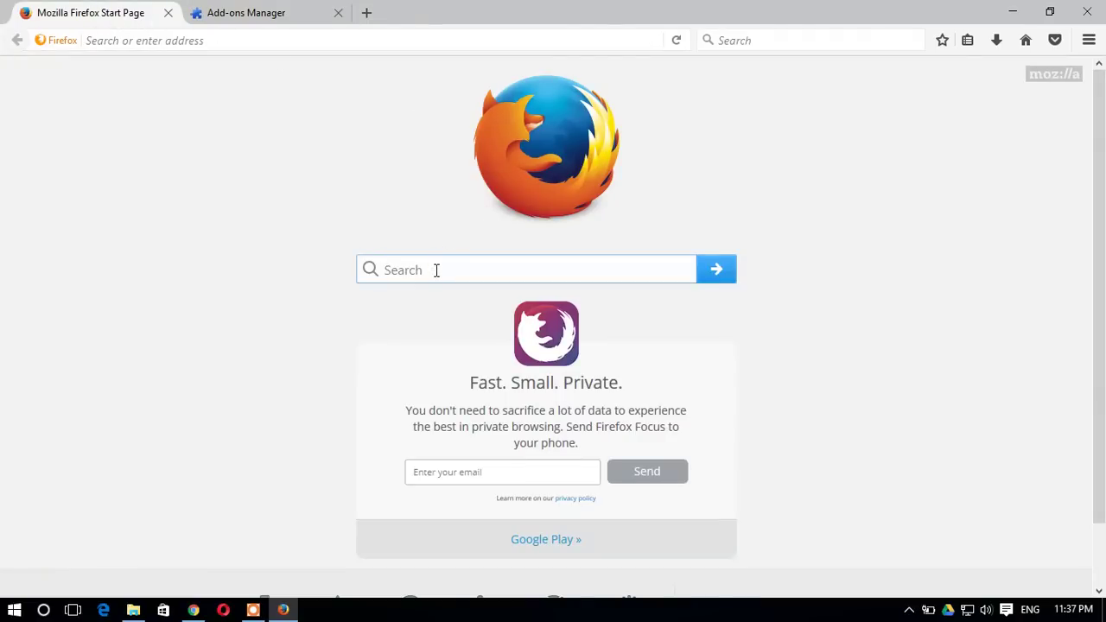
pyautogui.write('g')
pyautogui.write('oogle.com')
pyautogui.press('Return')
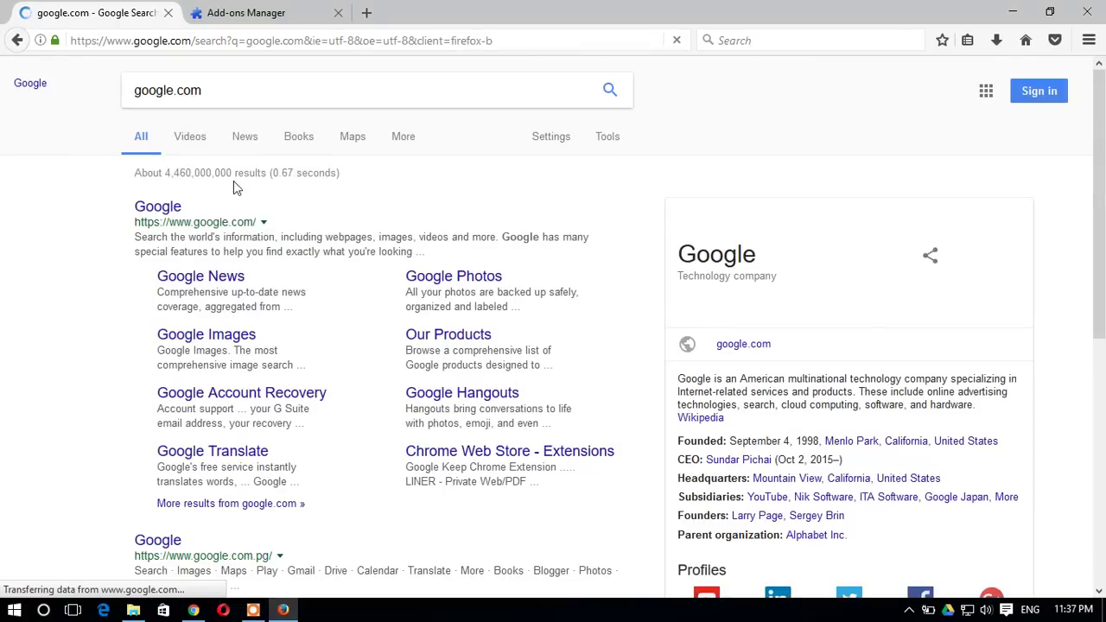
pyautogui.click(170, 211)
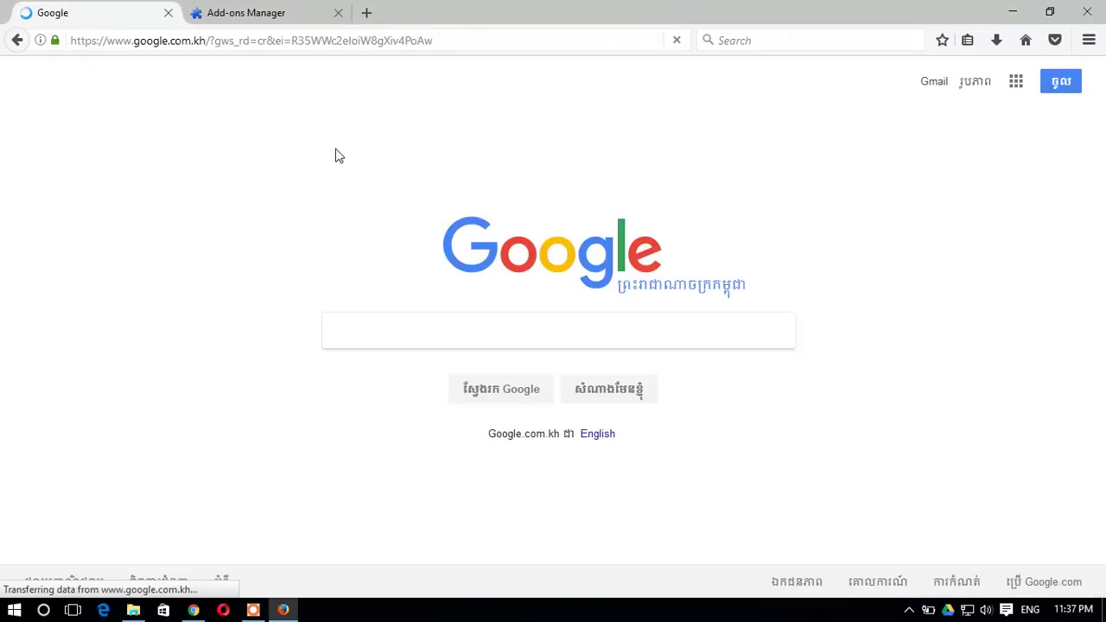
# Search Google for 'getidmcc'
pyautogui.click(378, 331)
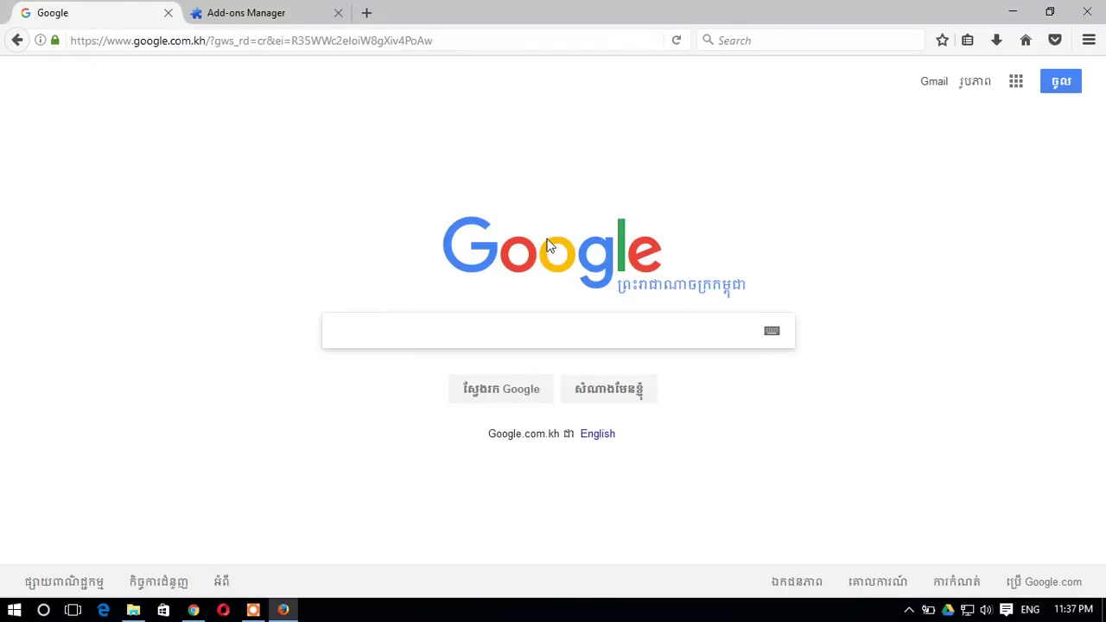
pyautogui.click(369, 334)
pyautogui.write('getid')
pyautogui.write('mcc')
pyautogui.press('Return')
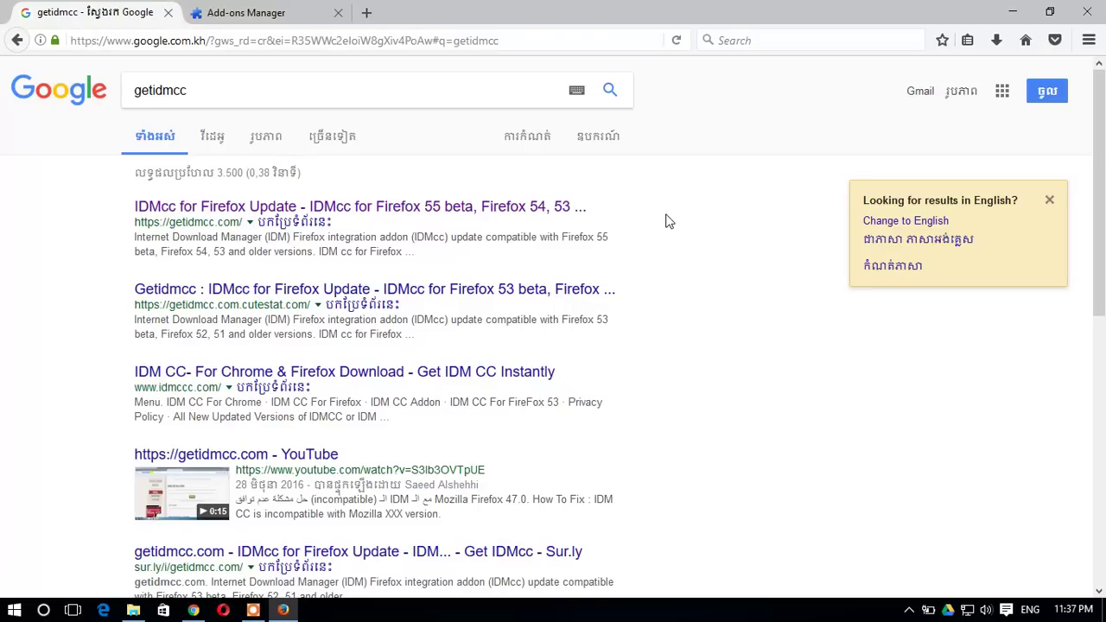
# Open the 'IDMcc for Firefox Update' result on getidmcc.com
pyautogui.click(475, 206)
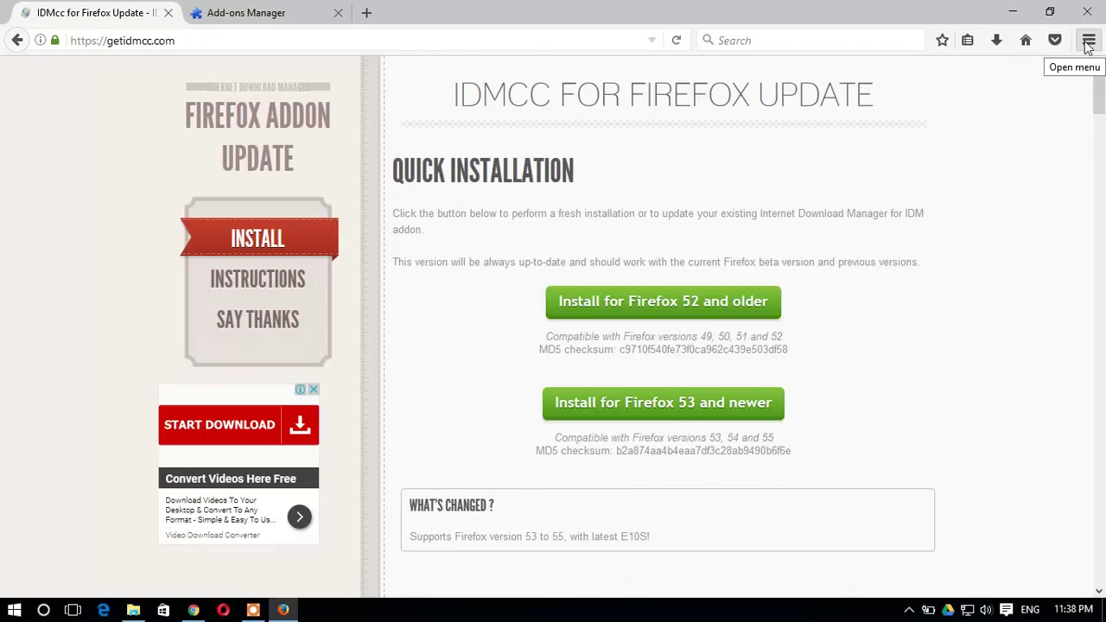
pyautogui.click(1088, 46)
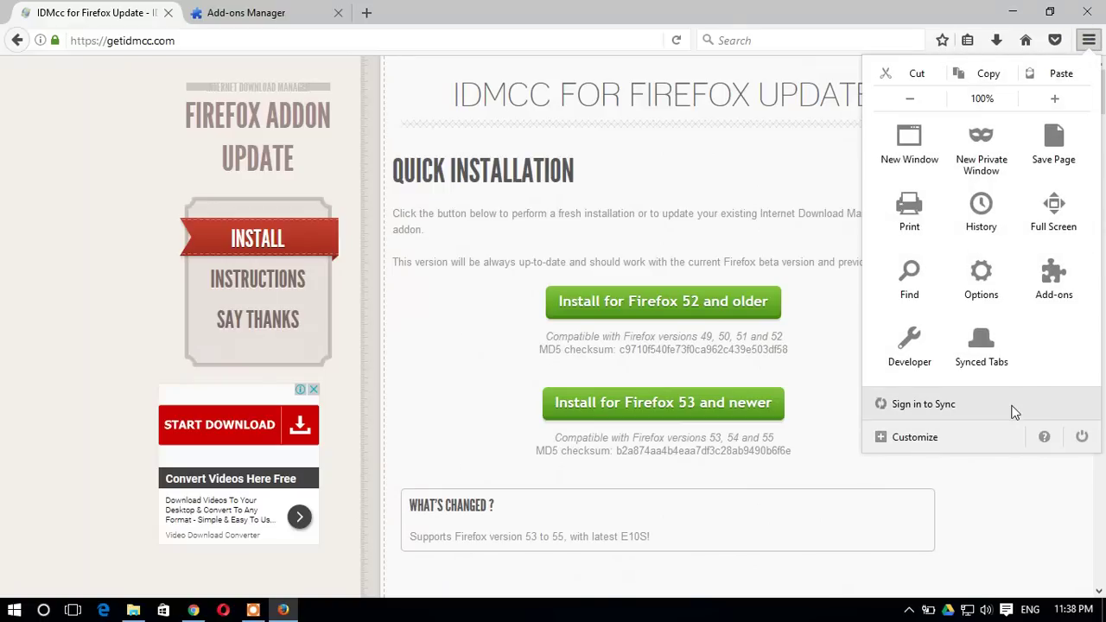
pyautogui.click(1043, 440)
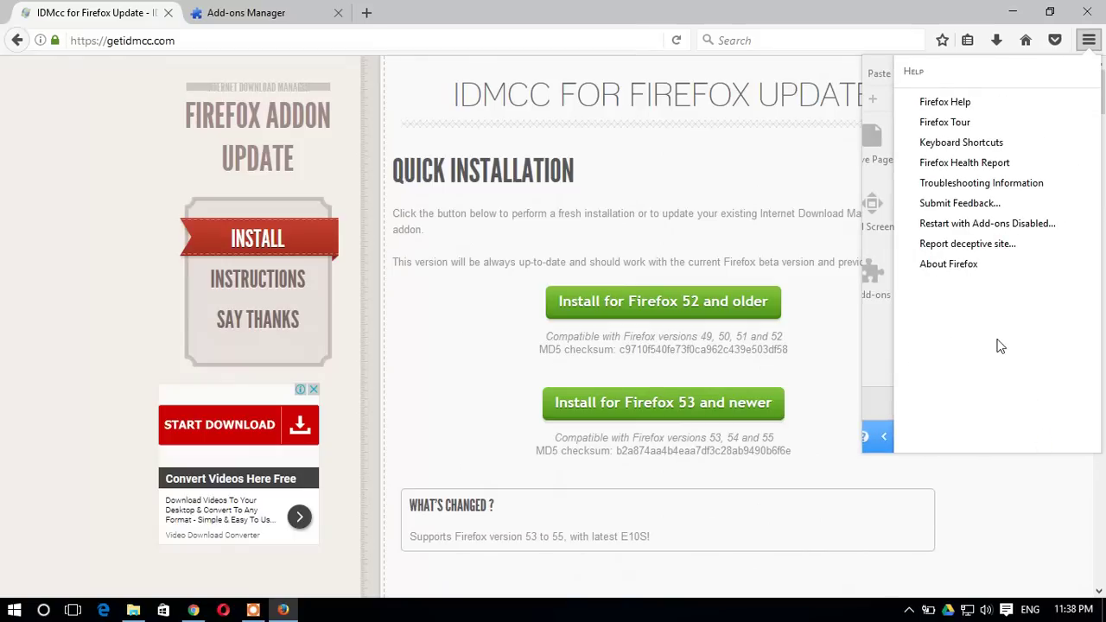
pyautogui.click(951, 267)
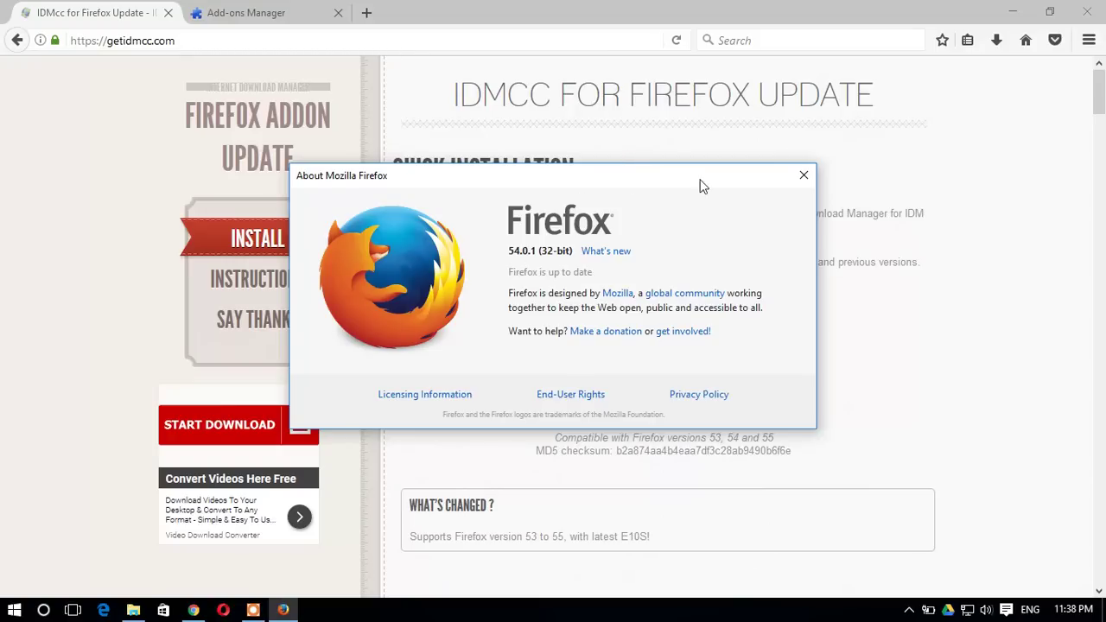
pyautogui.moveTo(726, 176); pyautogui.dragTo(424, 198)
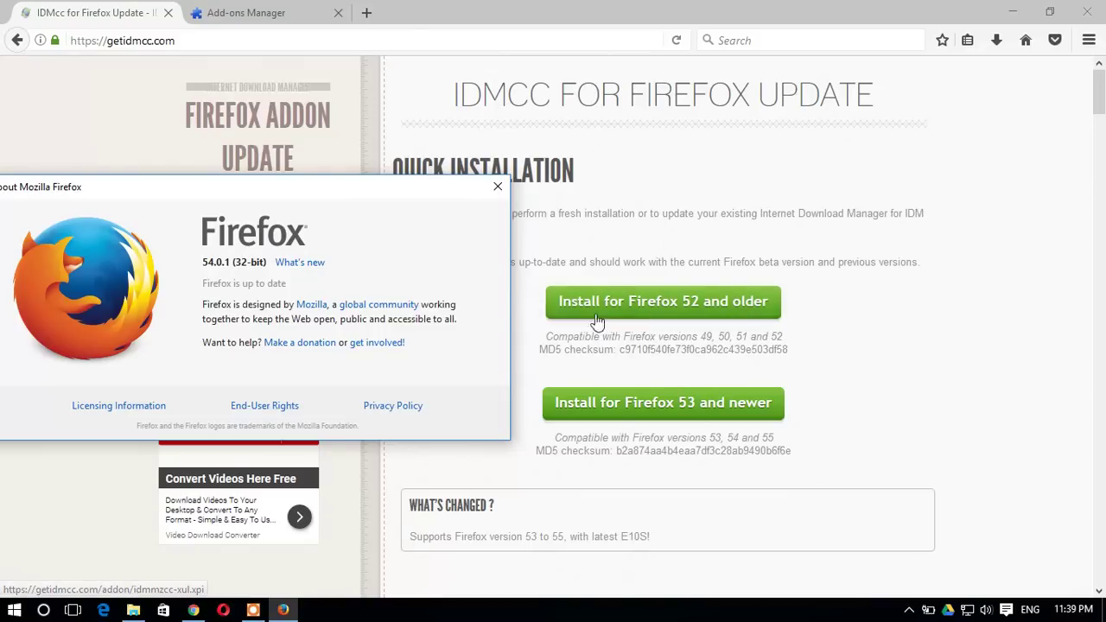
# Request the IDM add-on for Firefox 52 and older, allow the install, and close the Add-ons tab
pyautogui.click(497, 187)
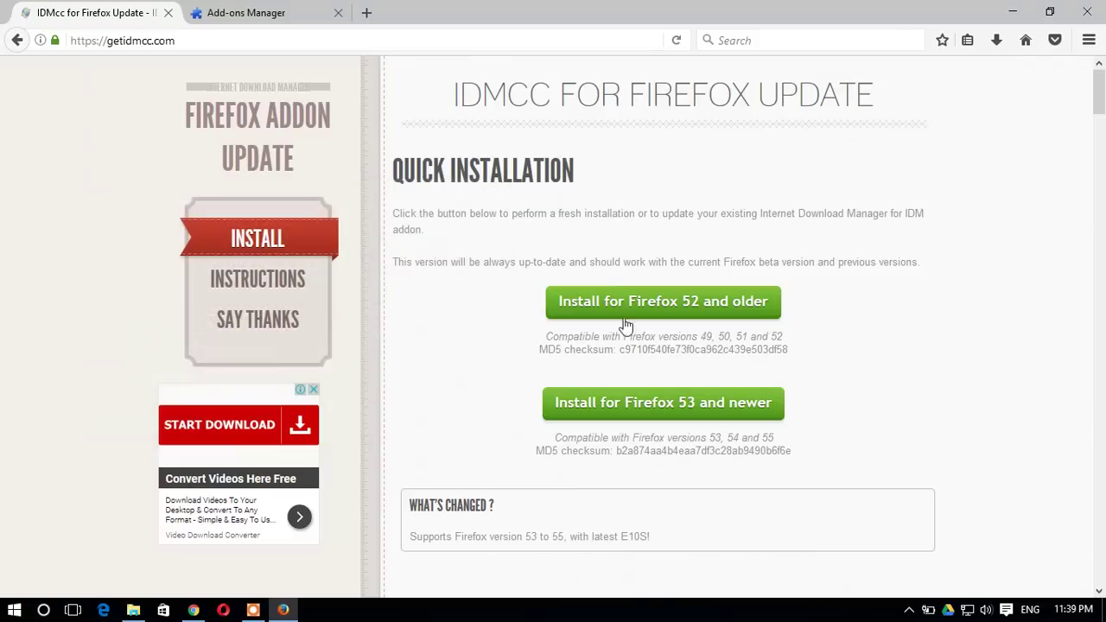
pyautogui.click(636, 415)
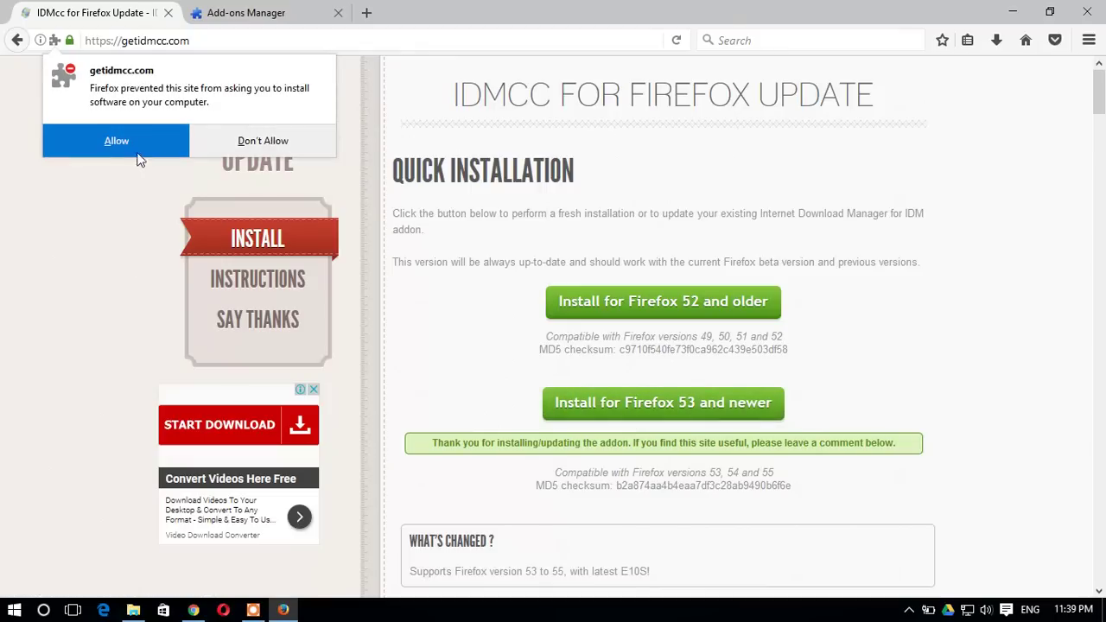
pyautogui.click(119, 143)
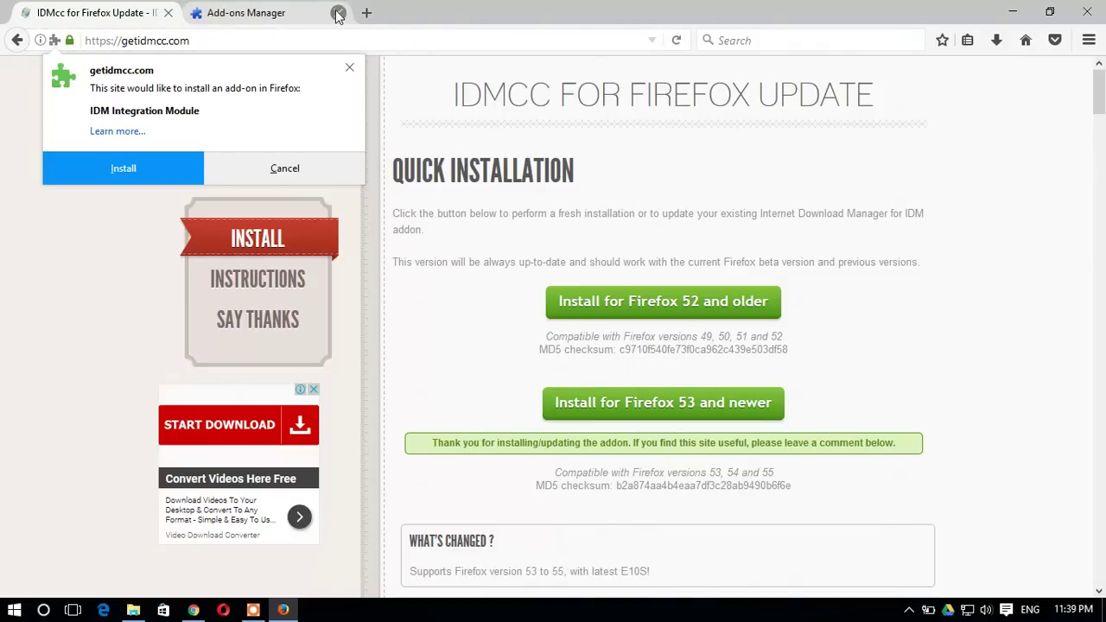
pyautogui.click(337, 12)
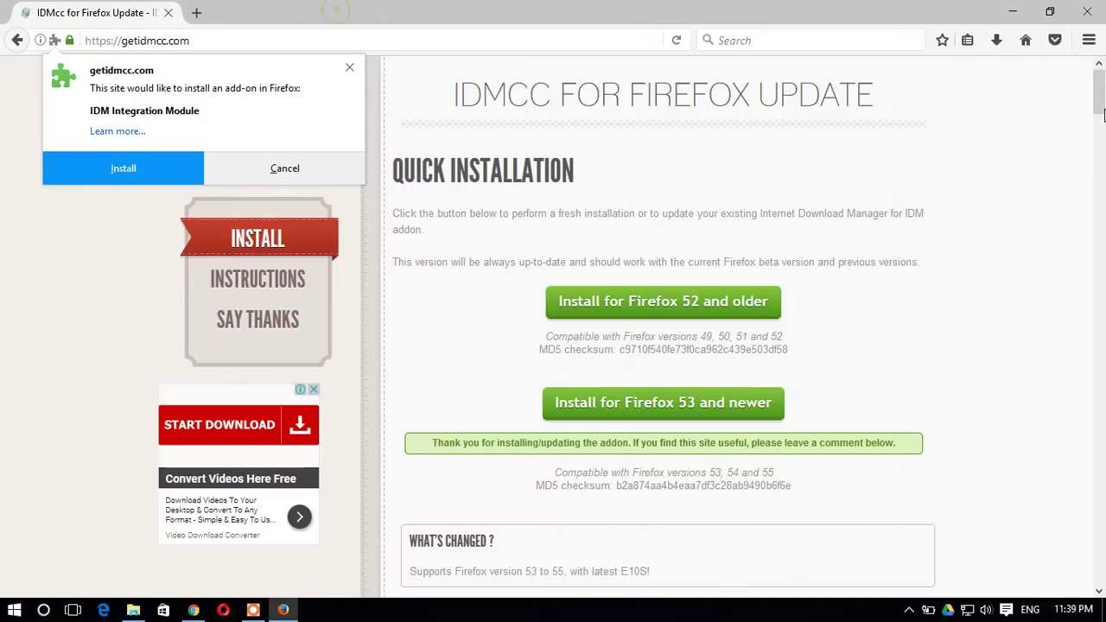
pyautogui.click(1089, 41)
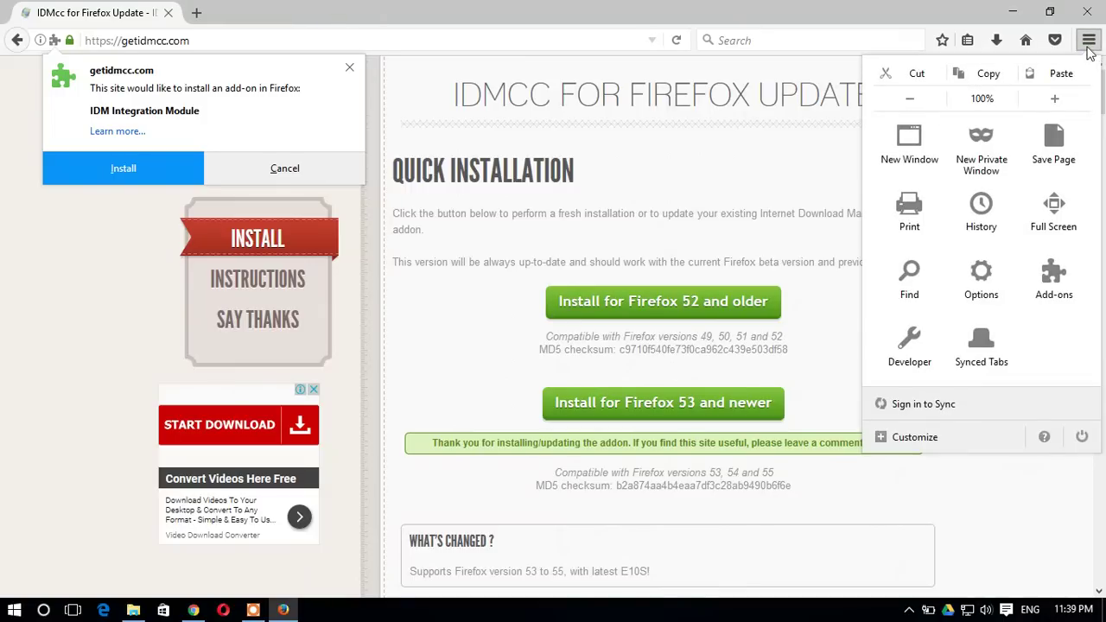
# Reopen the Add-ons Manager, confirm the IDM Integration Module install, and close its welcome page
pyautogui.click(1054, 281)
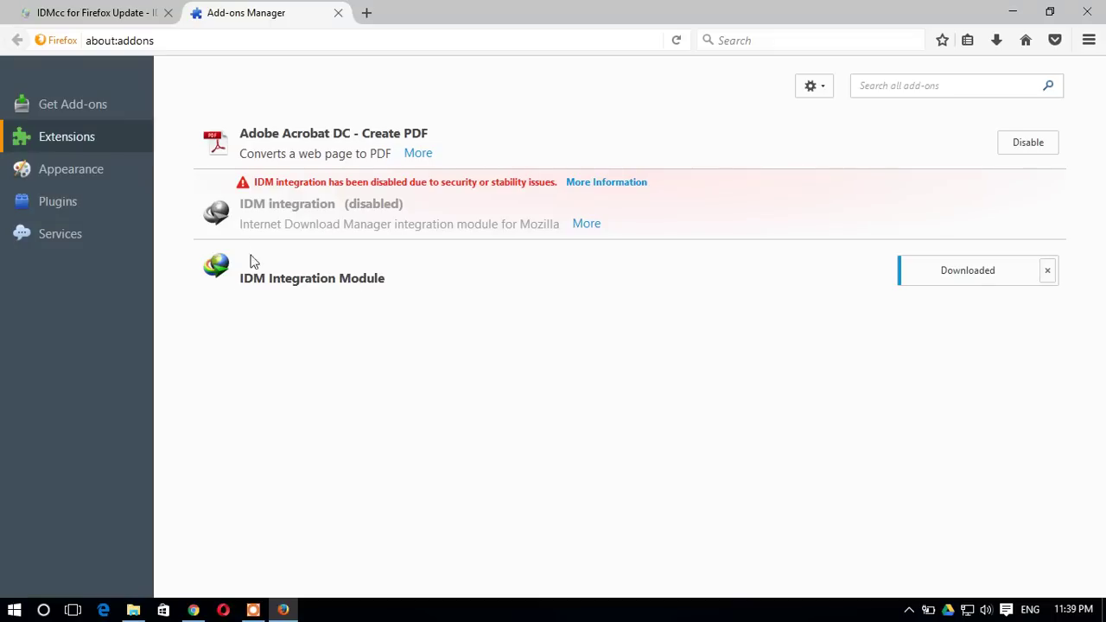
pyautogui.click(97, 14)
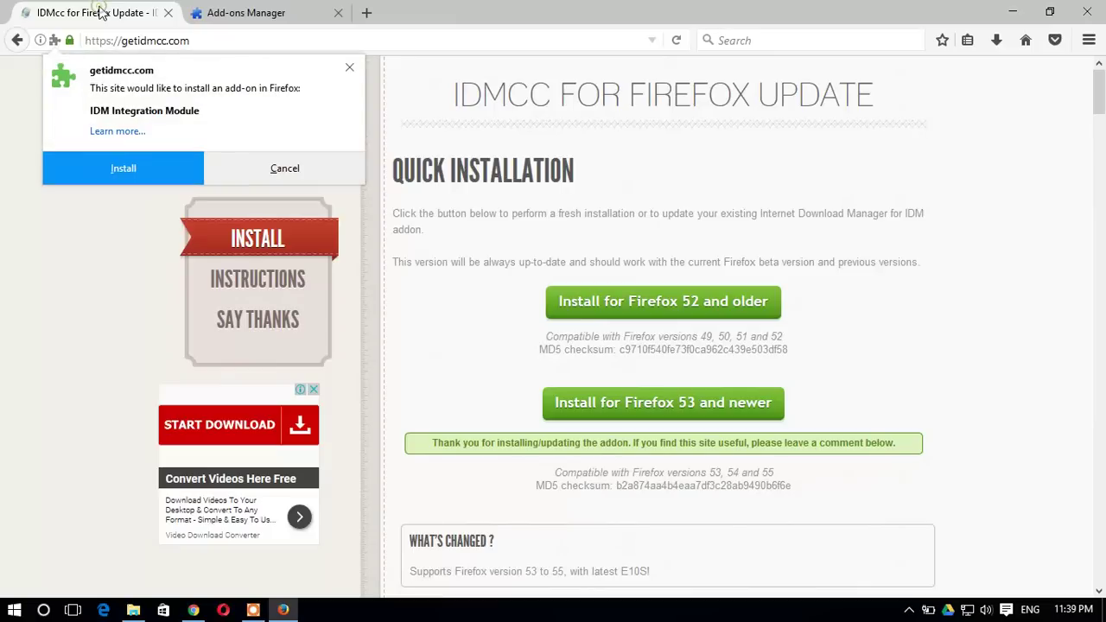
pyautogui.click(138, 168)
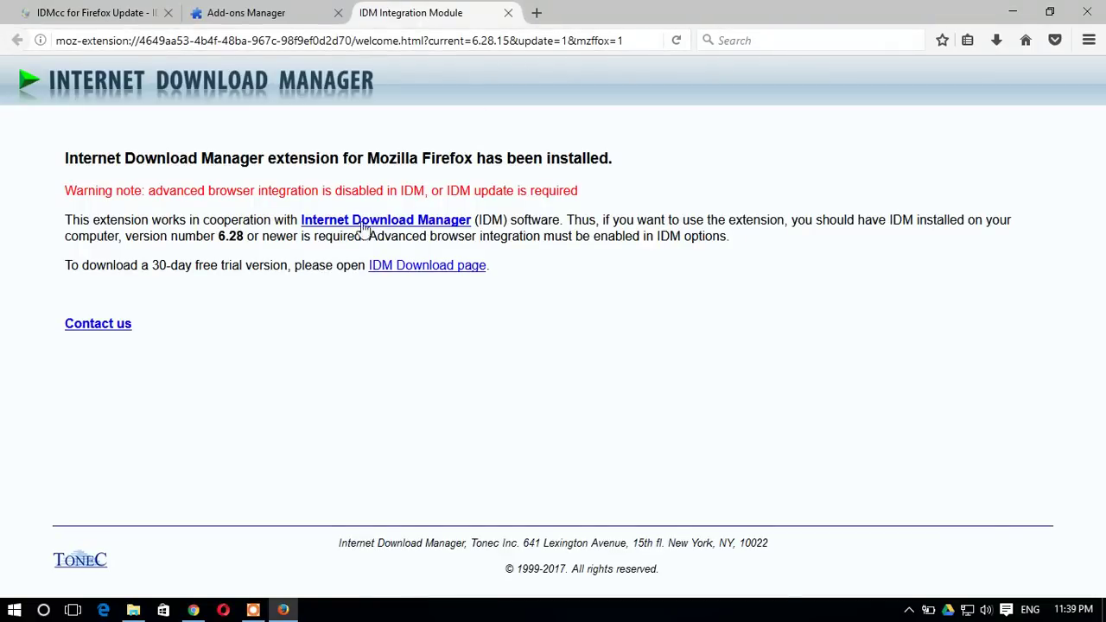
pyautogui.click(508, 13)
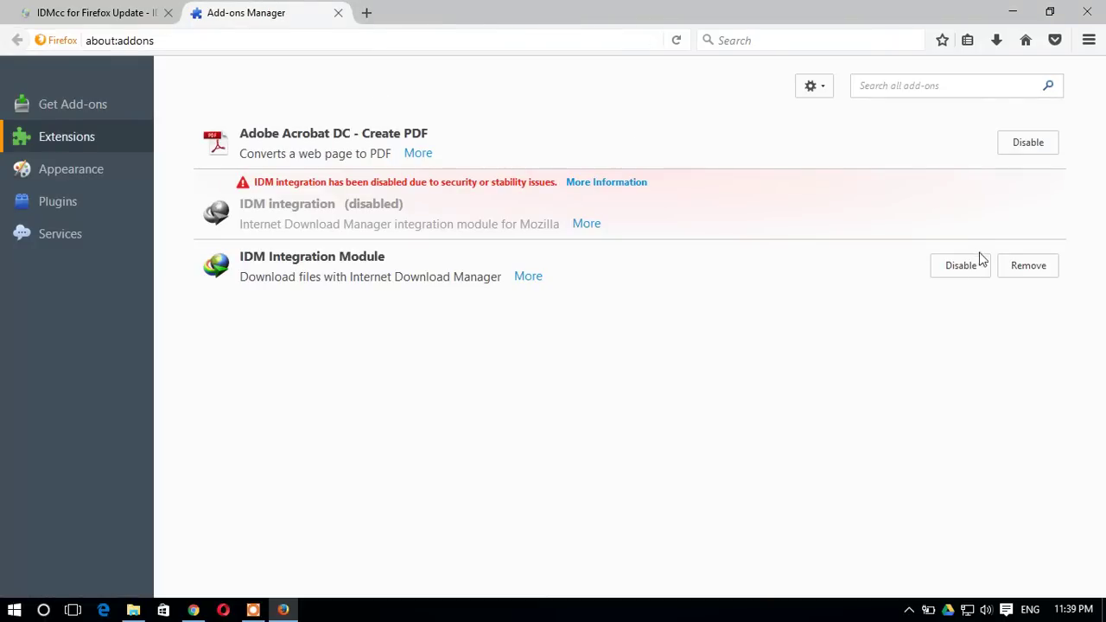